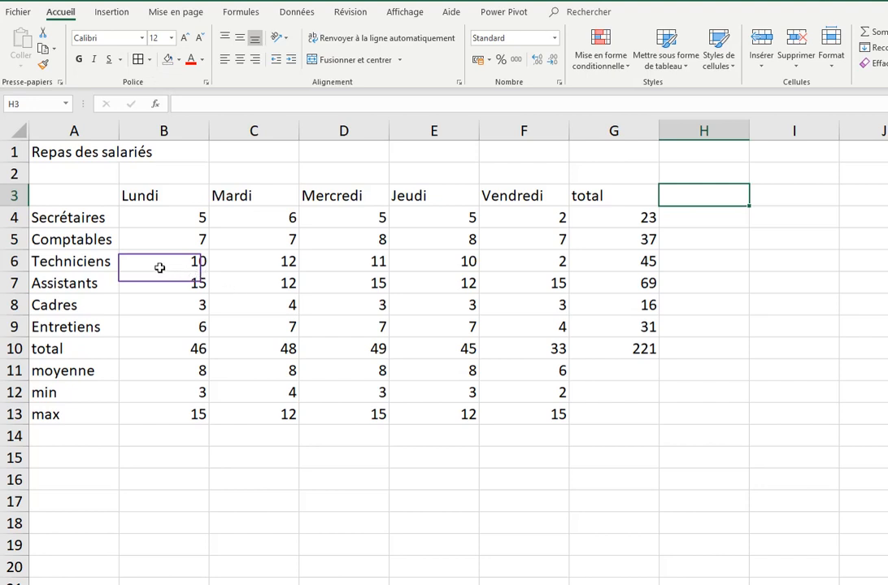
Apply all borders to the whole meals table, A3:G13
left_click(162, 268)
key("ctrl+a")
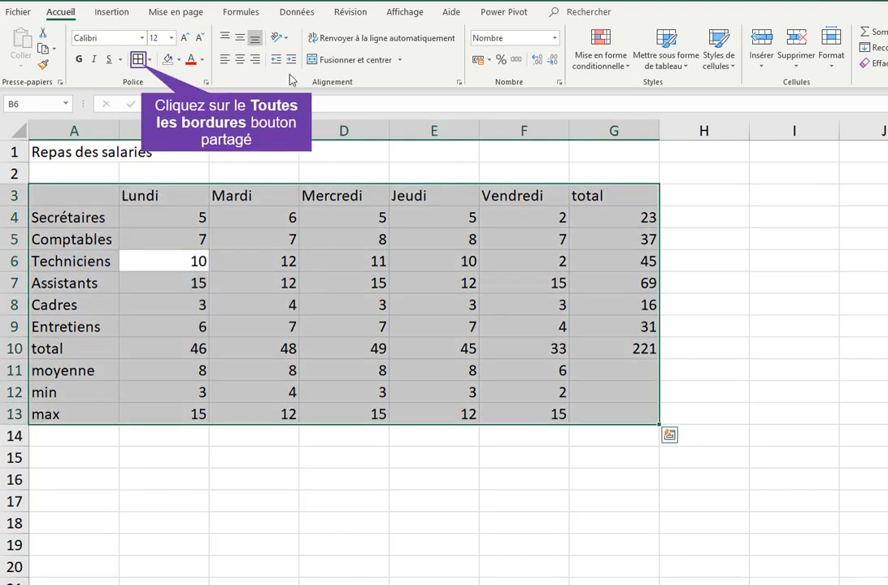
left_click(137, 59)
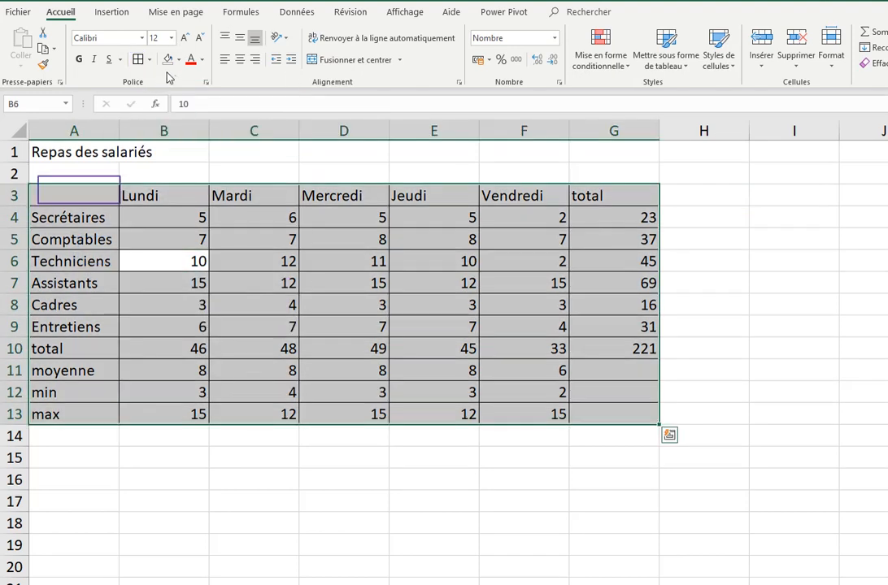
Fill the table's row-label column A3:A13 and header row B3:G3 with light green
left_click(79, 190)
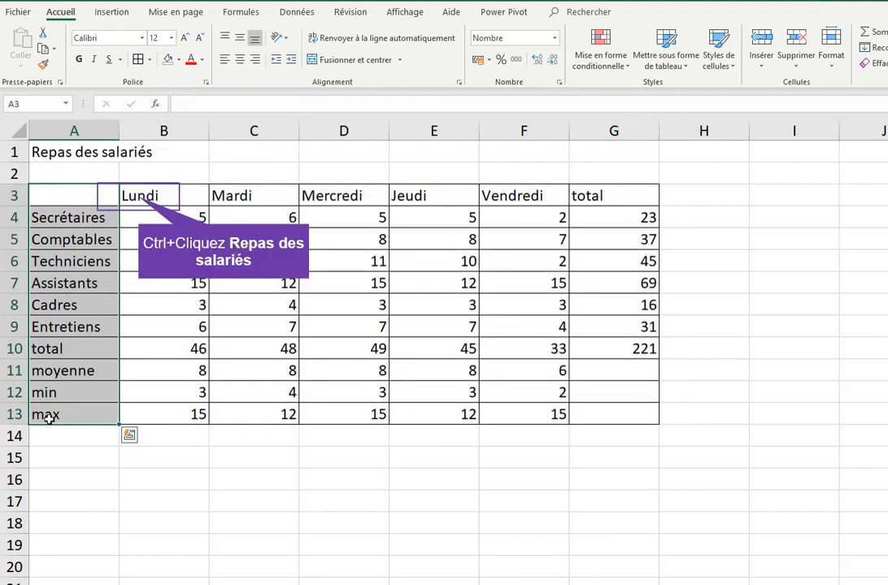
left_click_drag(128, 195, 632, 191, "ctrl")
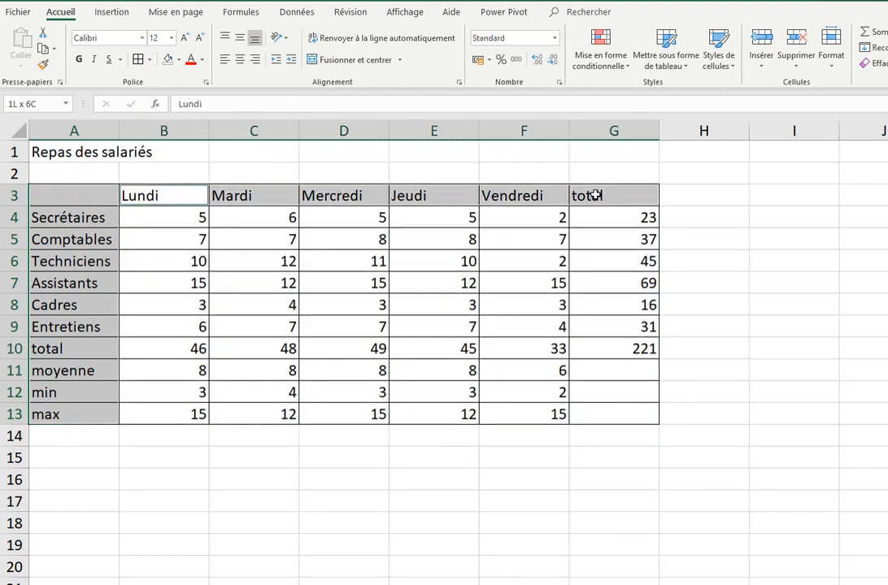
left_click(178, 60)
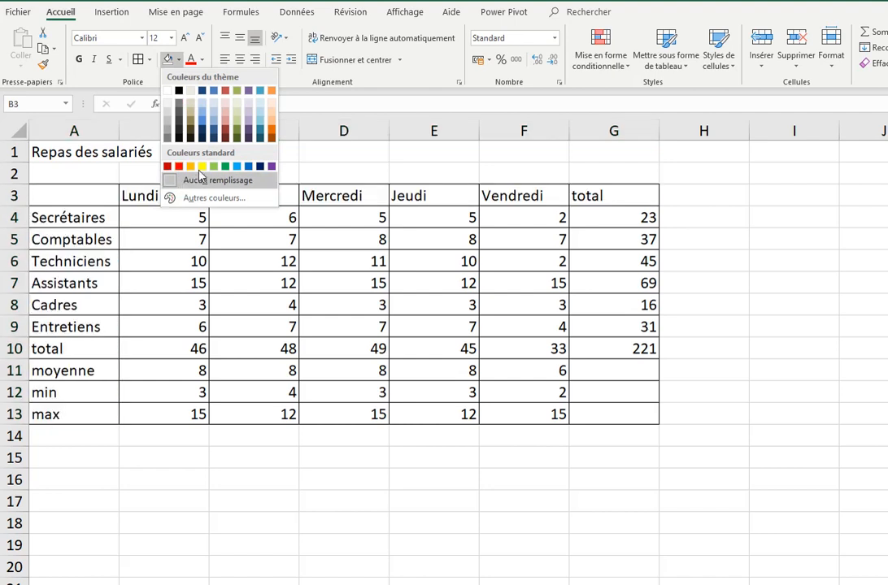
left_click(237, 130)
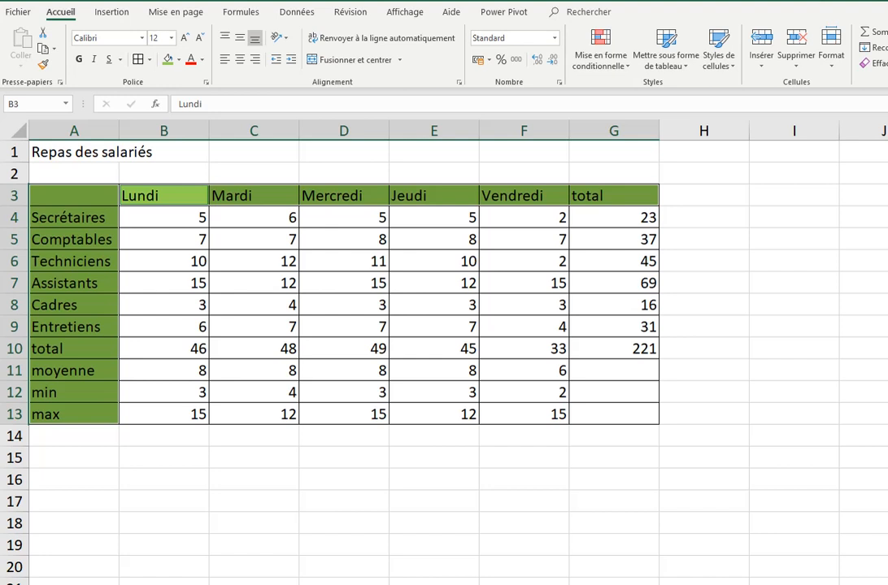
Add the column header "prime" in H3, beside the total column
left_click(727, 200)
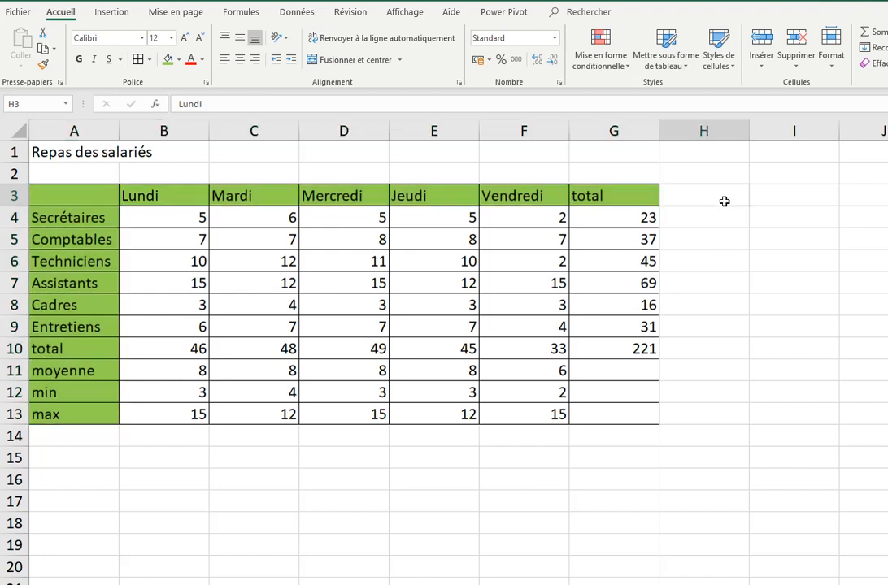
type("prime")
key("Return")
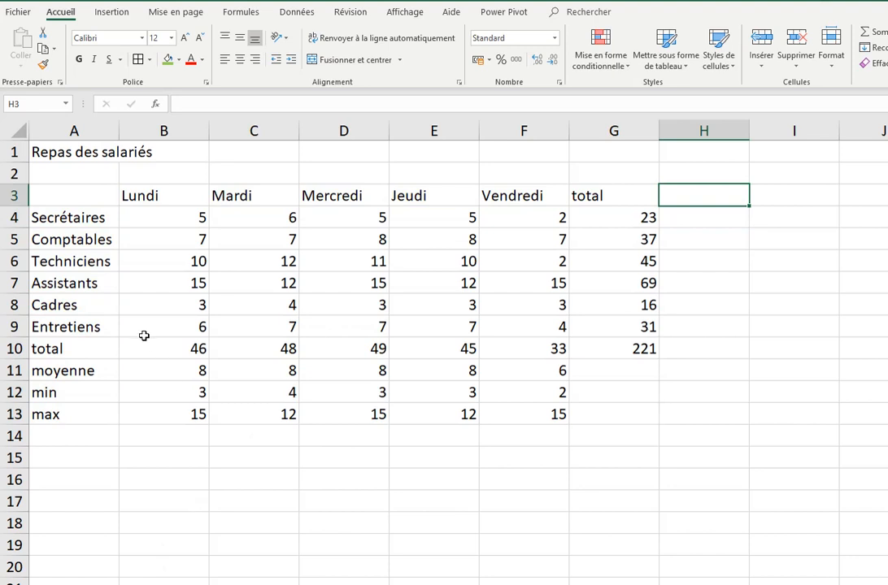
On the unformatted copy, format A3:G12 as a table with headers, using the medium olive-green (Vert olive) style
left_click(98, 283)
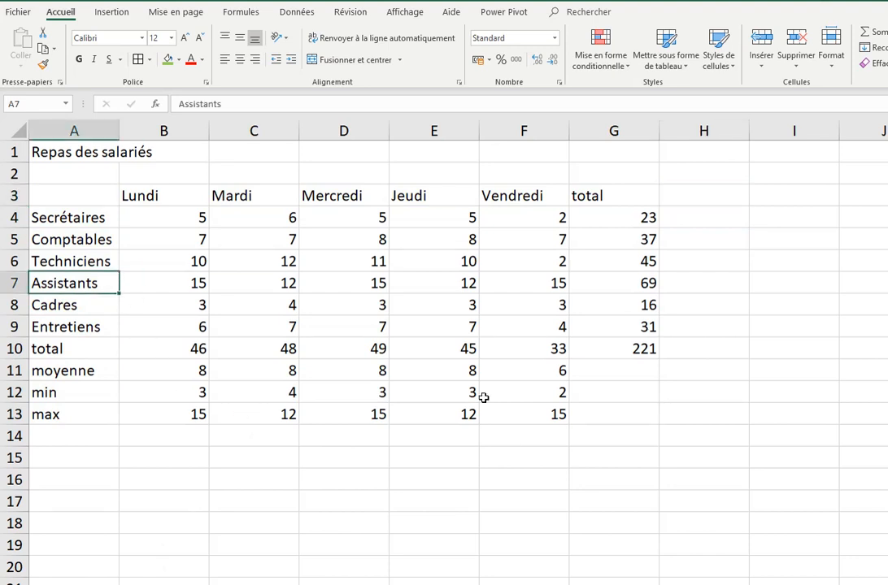
left_click(102, 195)
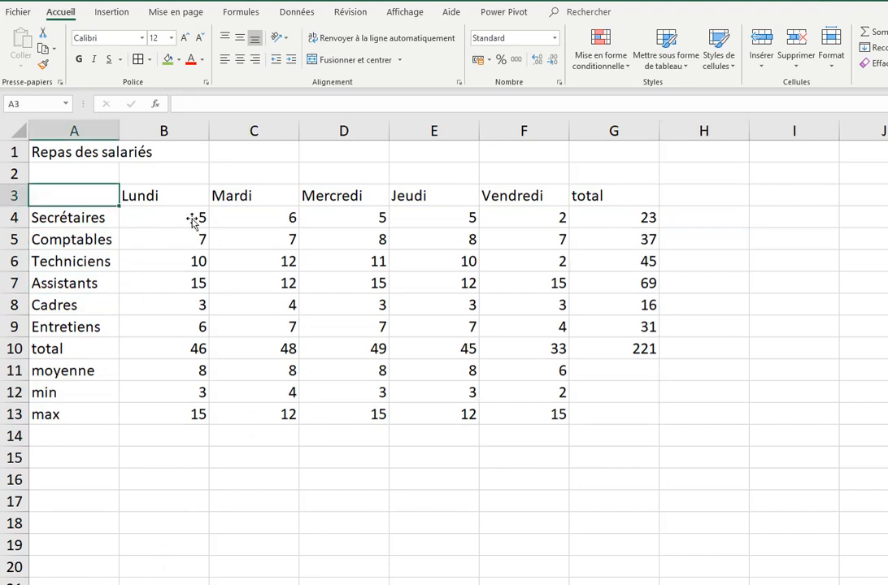
left_click(666, 65)
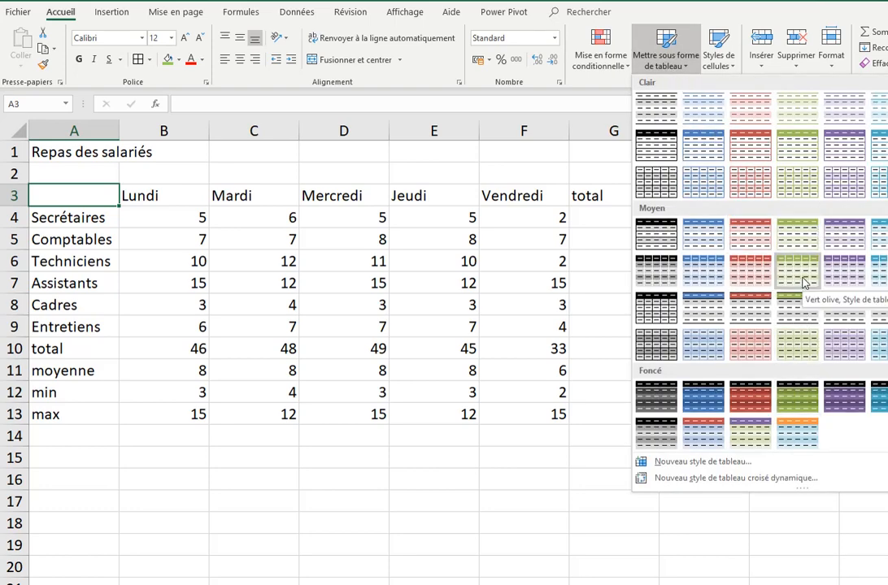
left_click(802, 282)
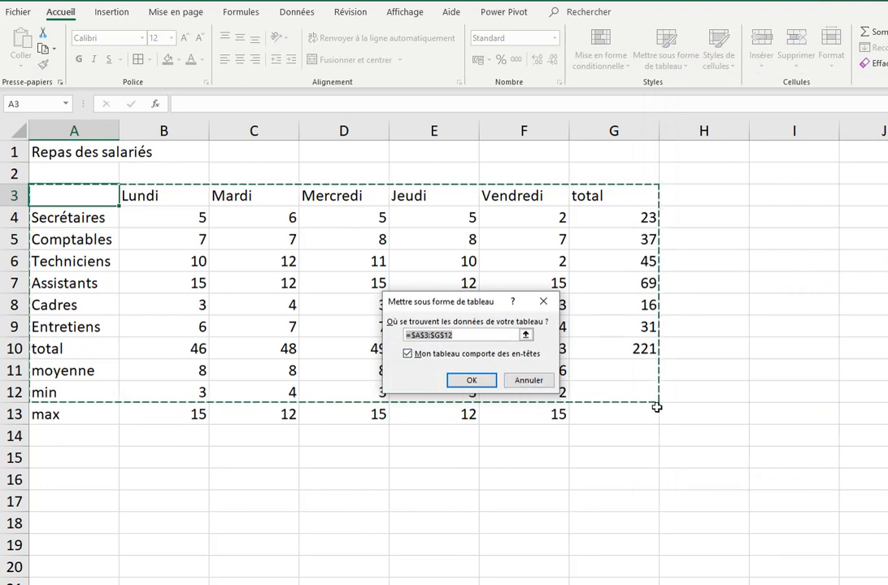
left_click(473, 380)
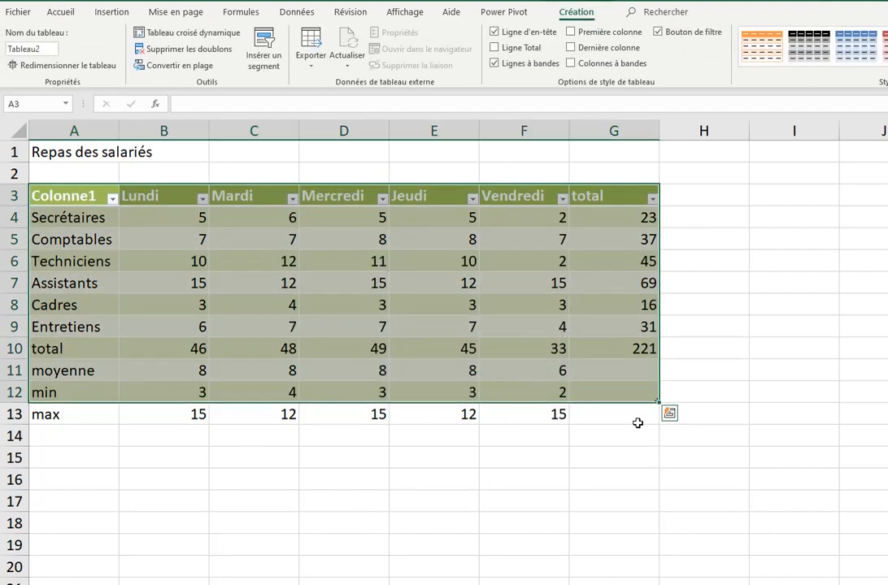
Extend the formatted table down by one row to include the "max" row 13
left_click_drag(659, 403, 659, 424)
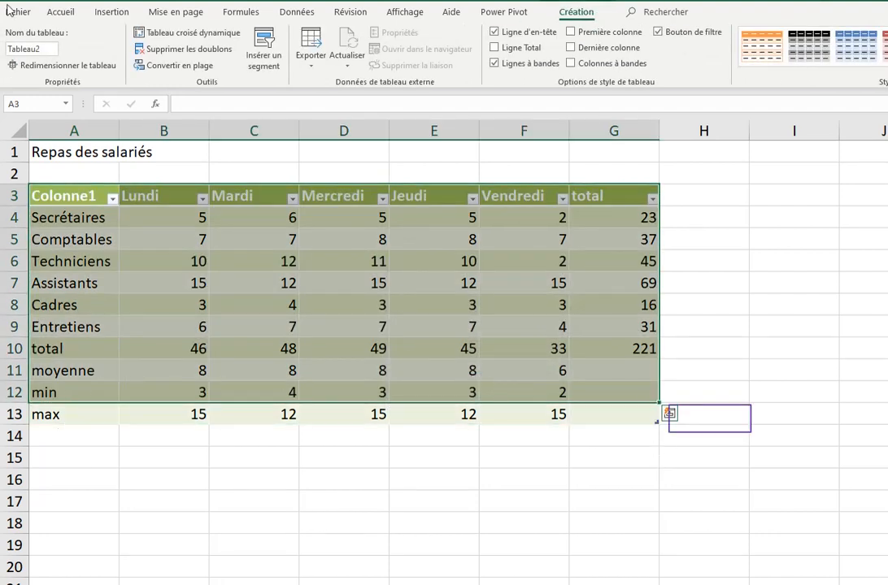
left_click(709, 416)
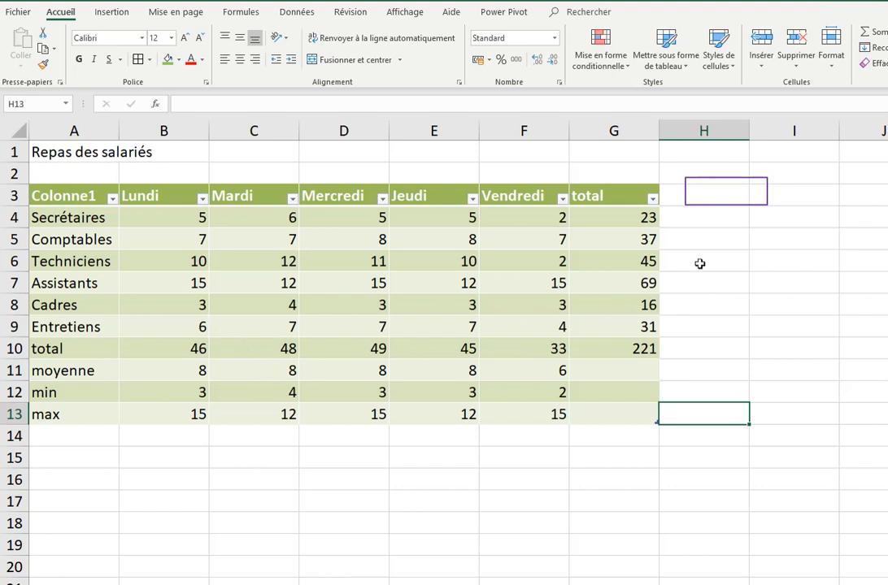
left_click(726, 192)
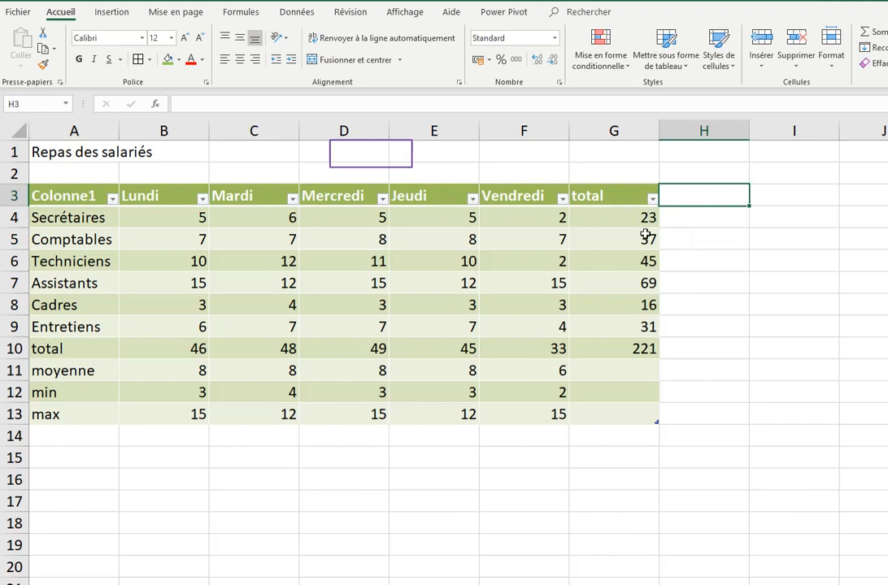
Enter the title "Mettre sous forme de tableau" in D1 above the formatted table
left_click(371, 154)
type("Mi")
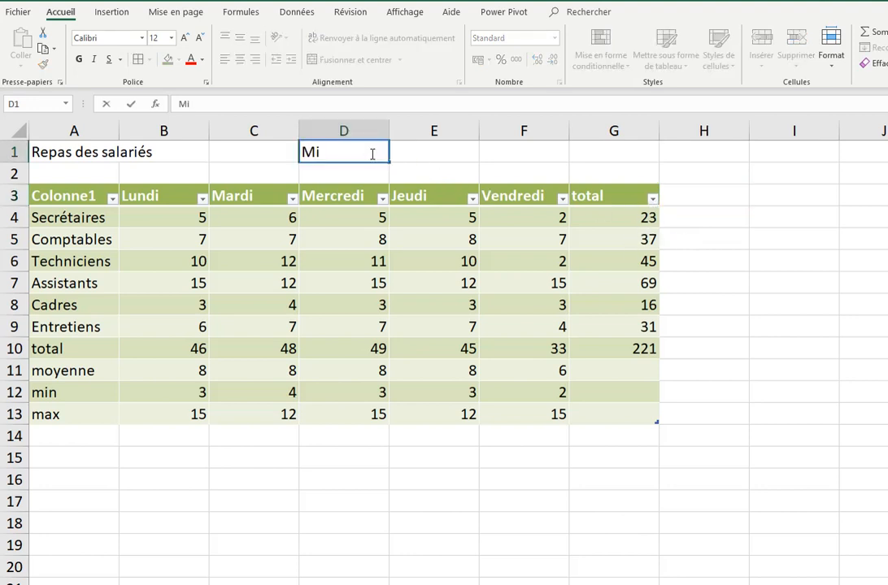
key("BackSpace")
type("ettre sous")
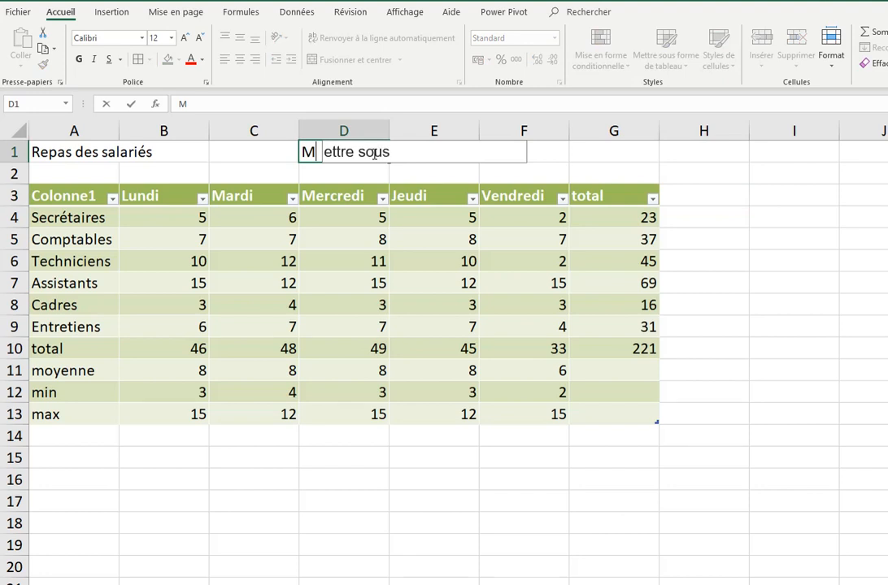
type(" forme de tableua")
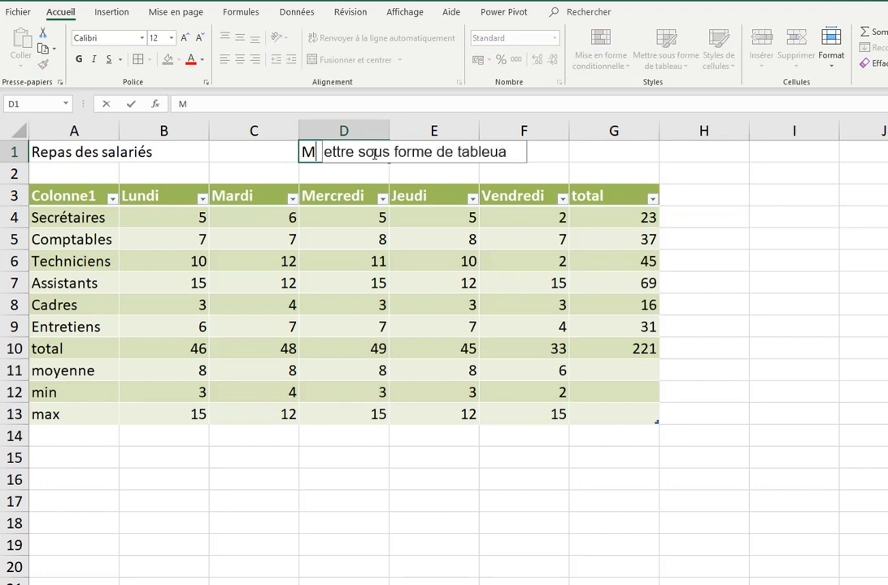
key("BackSpace")
key("BackSpace")
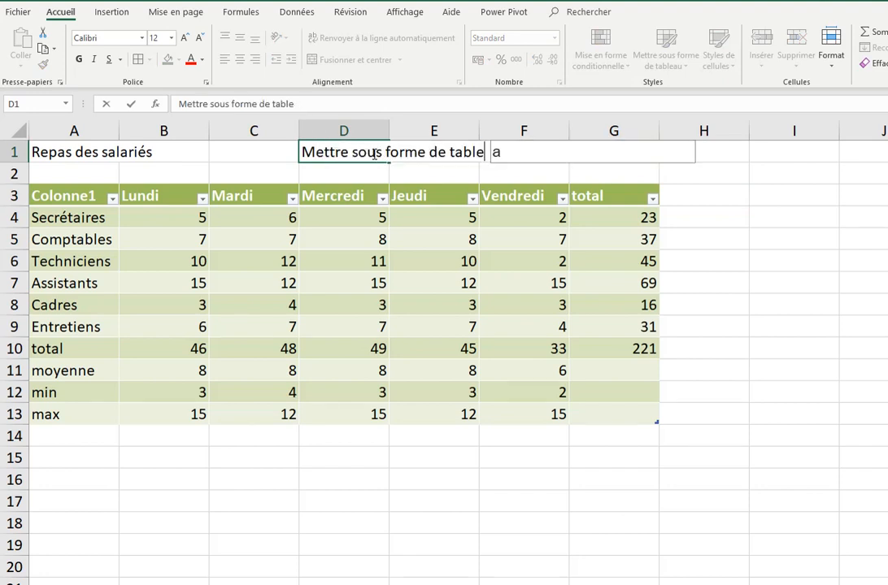
left_click(691, 196)
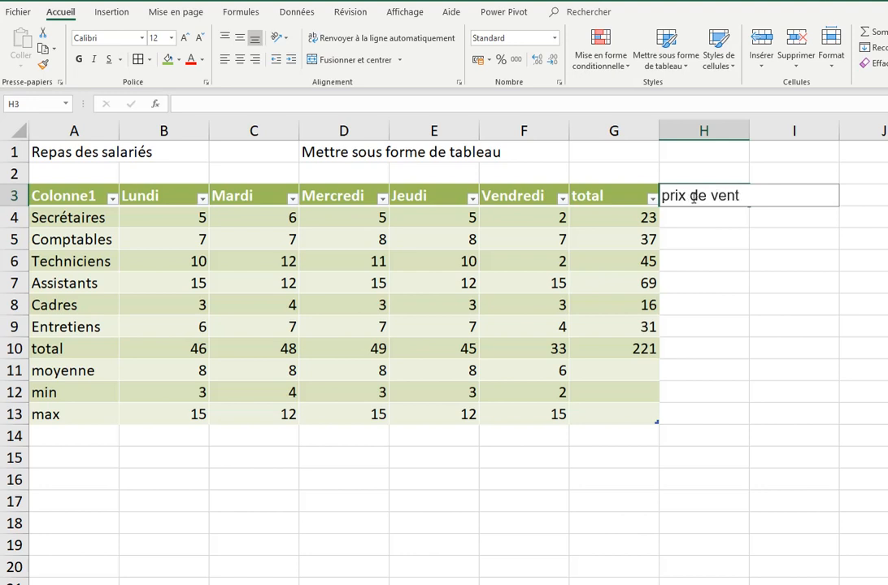
key("Return")
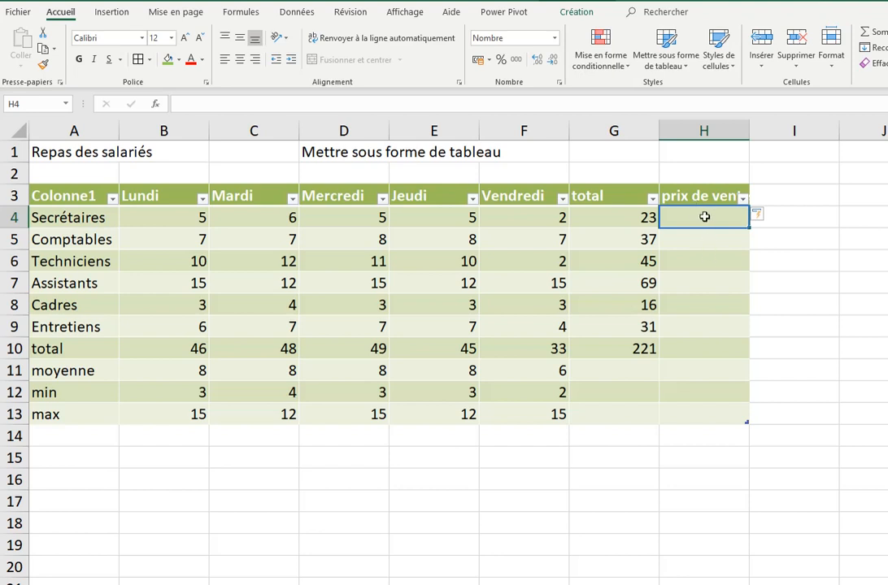
type("=")
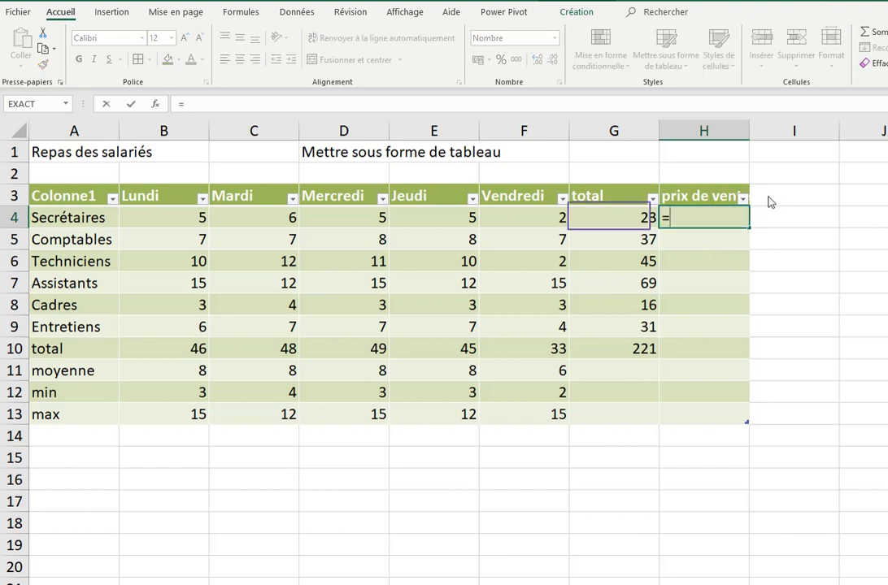
left_click(609, 216)
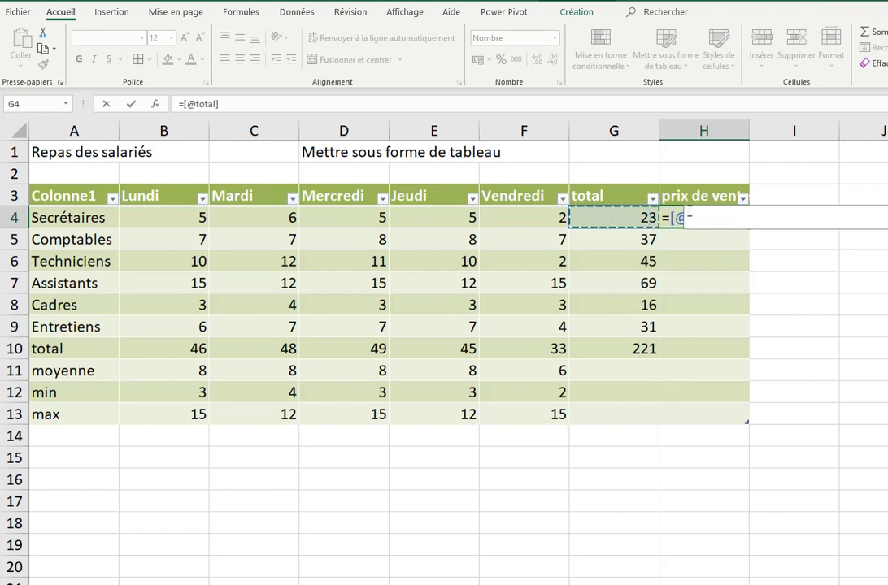
type("*3.")
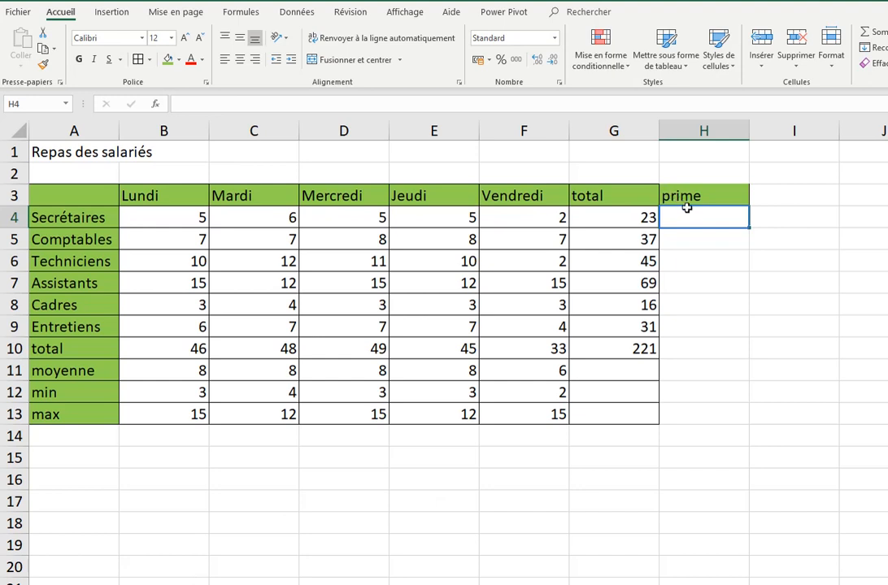
On the manually formatted sheet, calculate the Secrétaires prime in H4 with =G4*3,5
type("=")
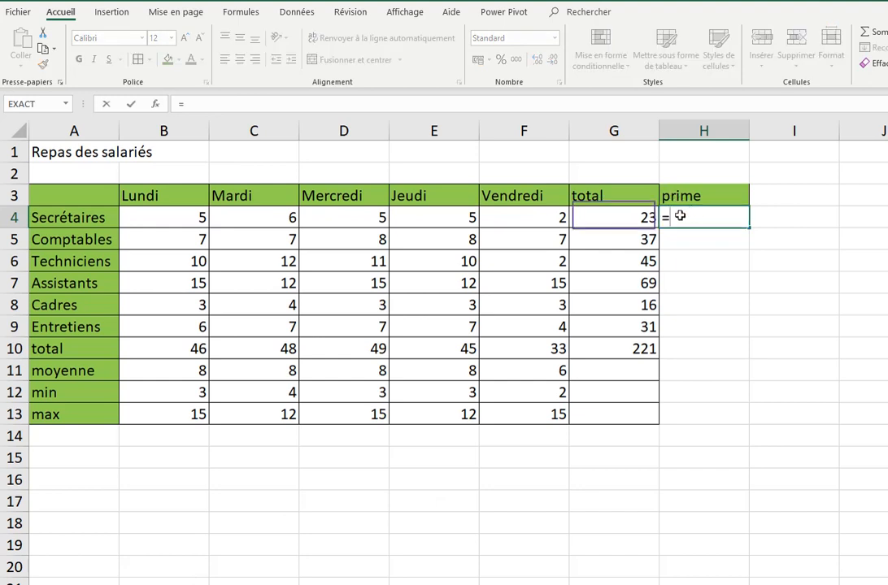
left_click(614, 216)
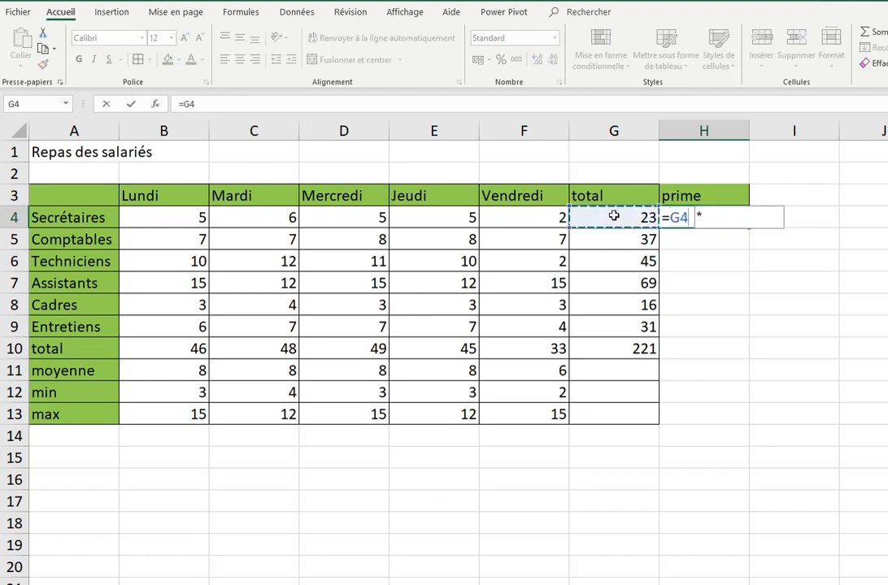
type("*,5")
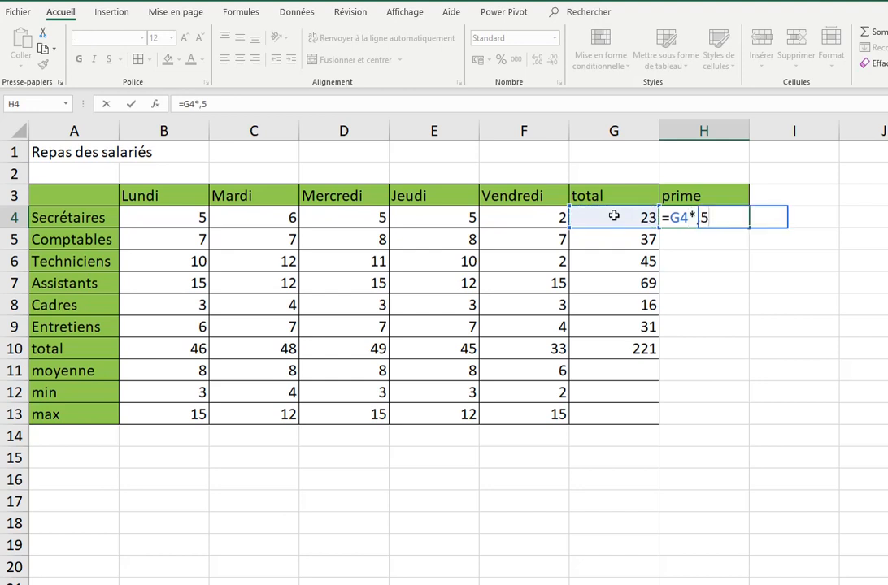
key("BackSpace")
key("BackSpace")
key("BackSpace")
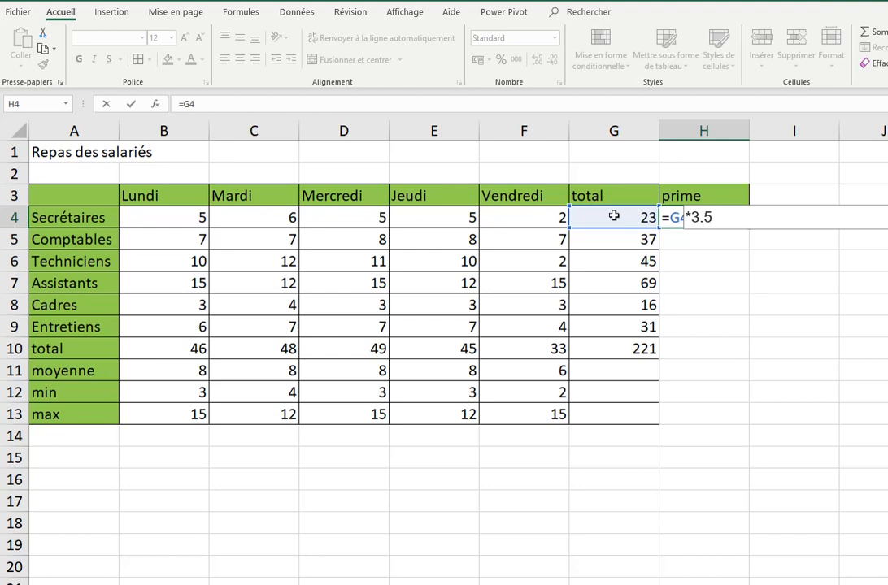
type("*3,5")
key("Return")
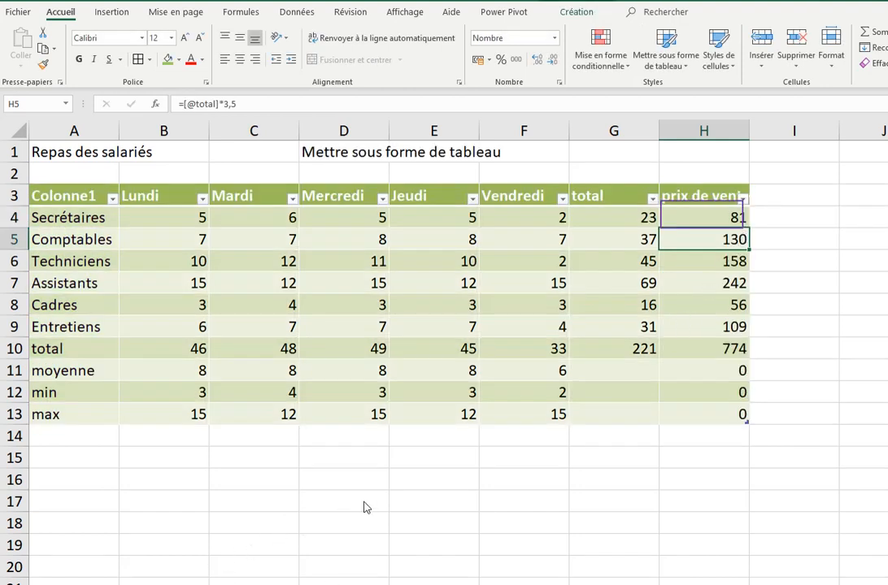
Show one decimal in H4:H13 of the styled table, and fill the manual sheet's prime formula down to H10
left_click_drag(675, 216, 702, 426)
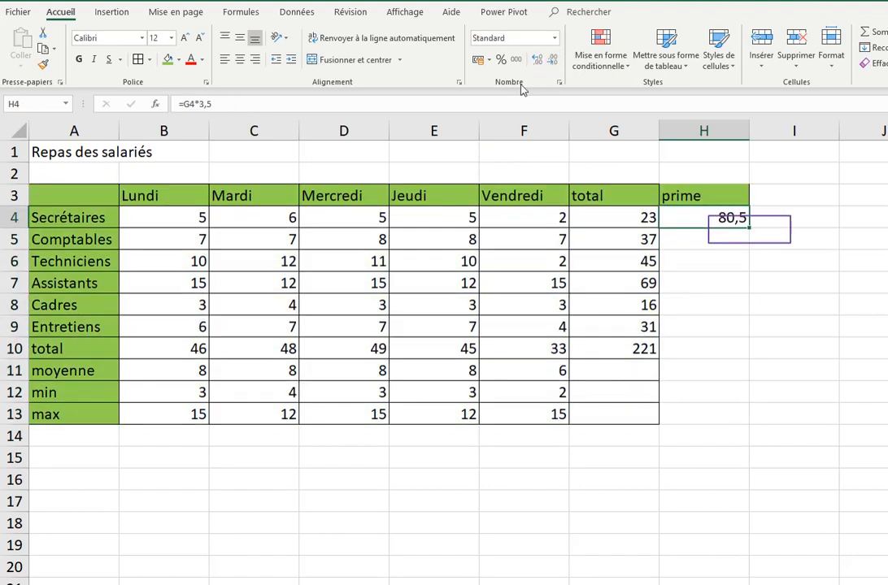
double_click(748, 228)
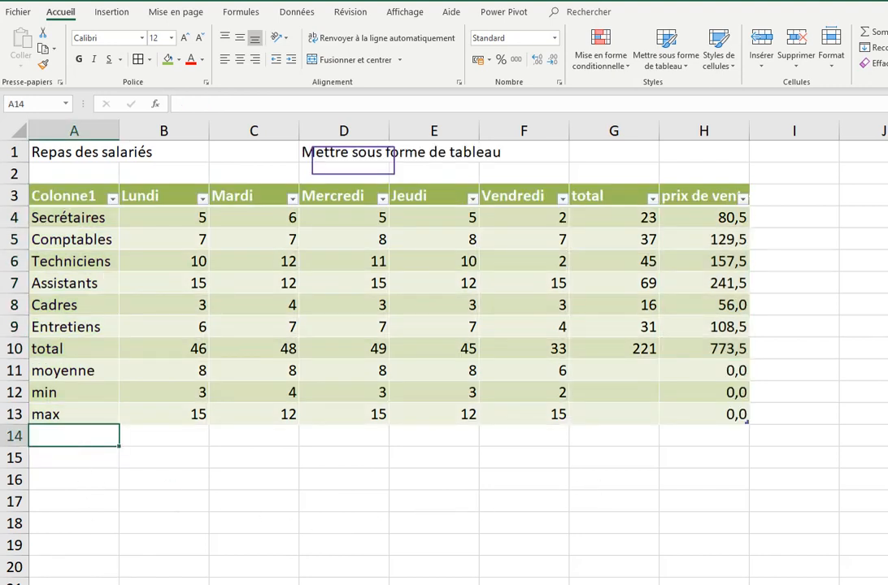
Enter the title "Mise en forme manuelle" in D1 of the manually formatted sheet
type("Mise")
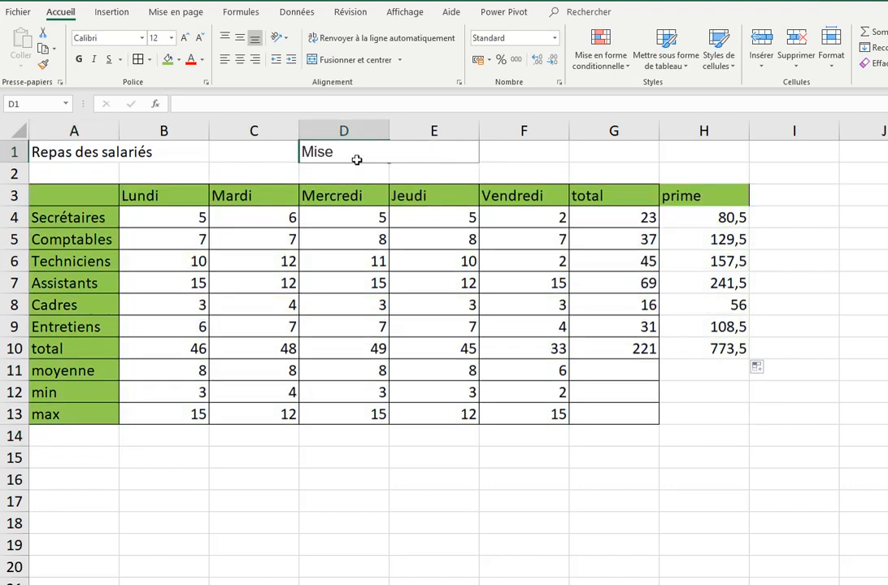
type(" en forme manuelle")
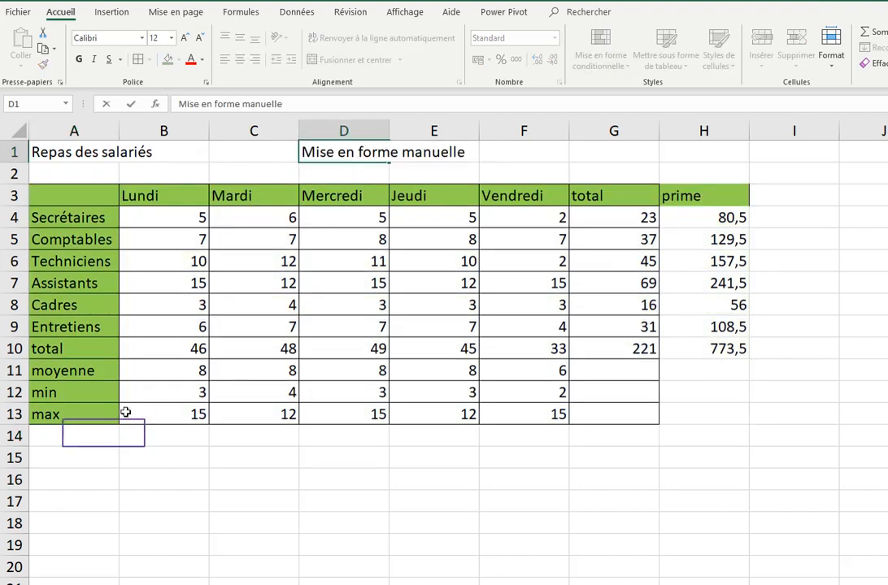
left_click(106, 436)
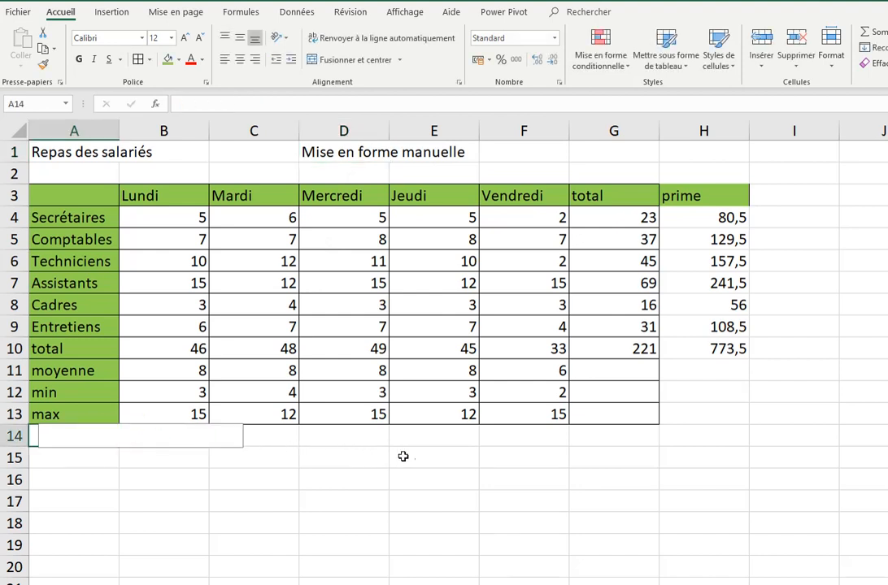
Enter the row label "nb" in A14, below the max row of the manually formatted table
type("nb")
key("Return")
key("Up")
key("Right")
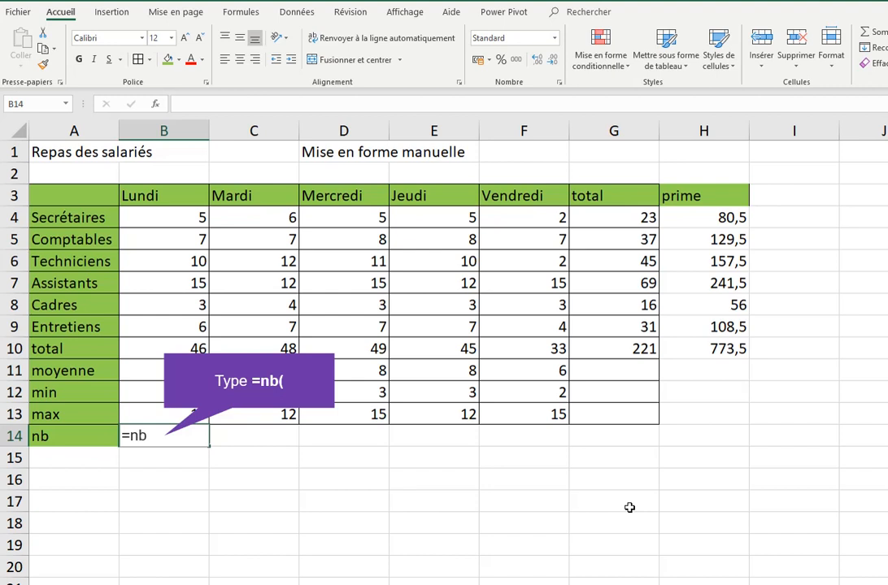
Count the Lundi values in B14 with =nb(B4:B13) and fill the formula across to G14
left_click(190, 219)
key("ctrl+shift+Down")
type(")")
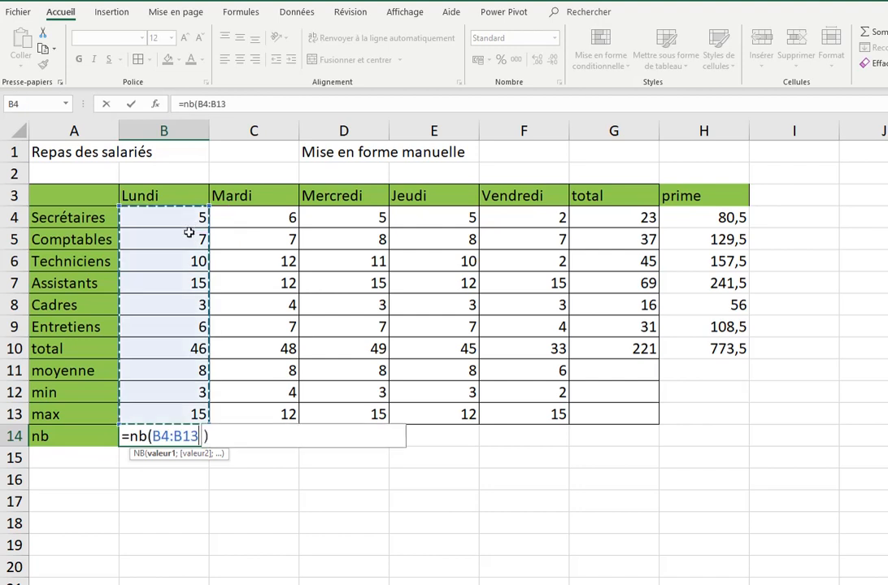
key("Return")
left_click(174, 432)
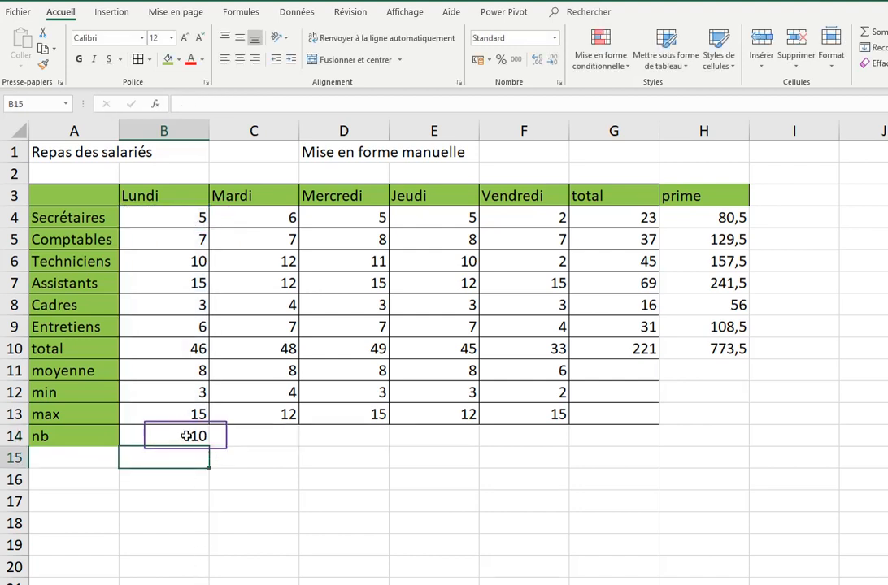
left_click_drag(209, 446, 642, 439)
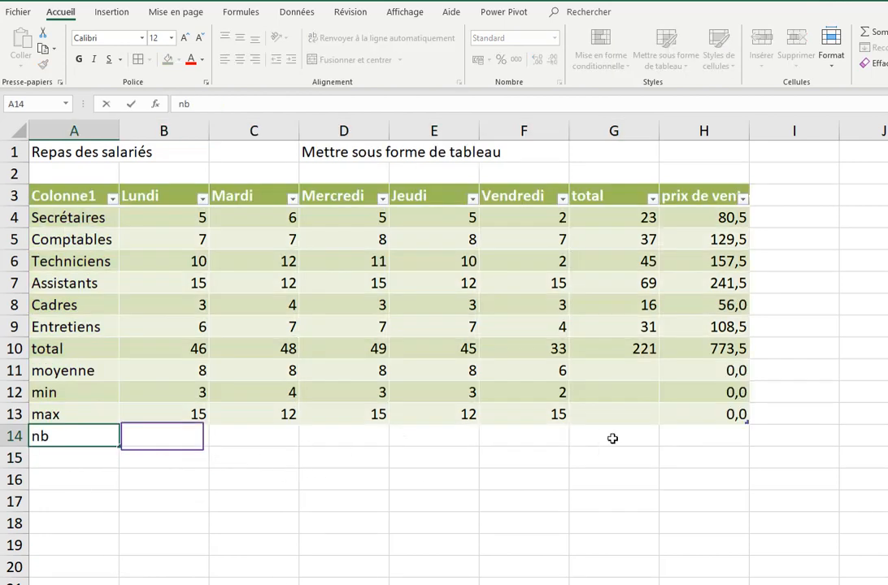
In the styled table's nb row, calculate B14 with =nb(B4:B13) and fill the formula across to G14
left_click(162, 437)
type("=nb(")
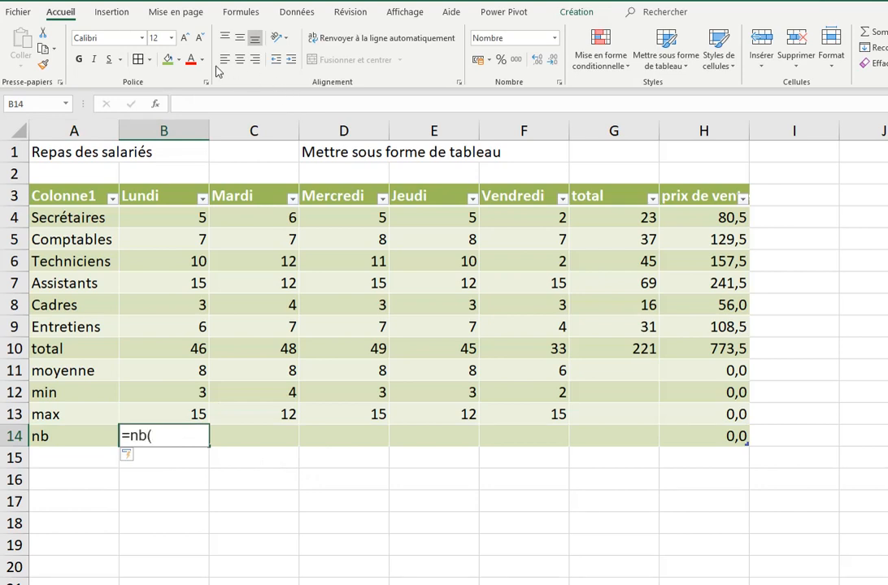
key("BackSpace")
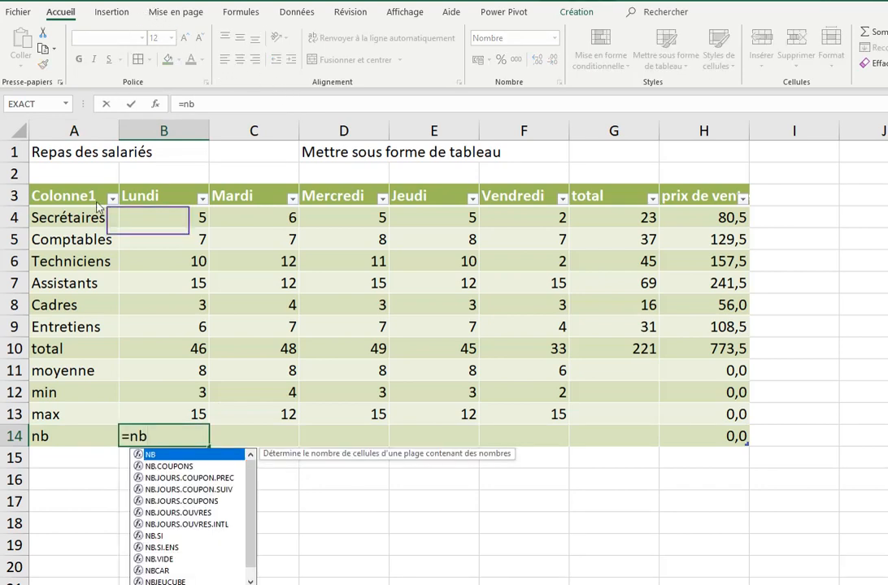
type("(")
left_click_drag(148, 220, 161, 417)
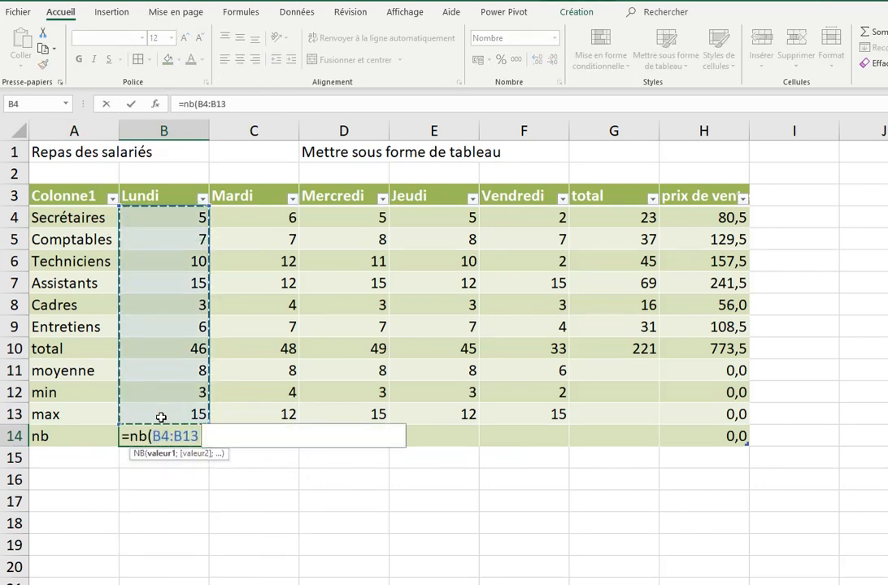
type(")")
key("Return")
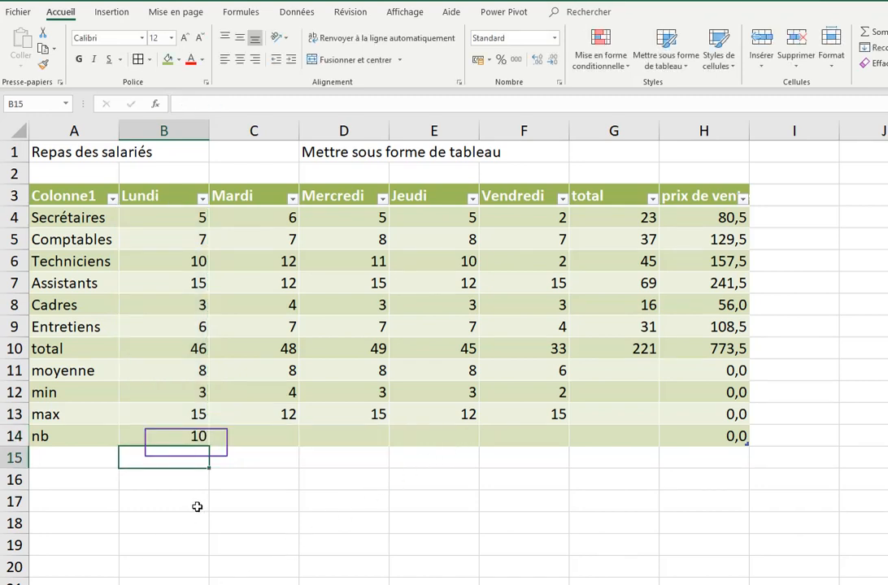
left_click(182, 439)
left_click_drag(209, 446, 617, 443)
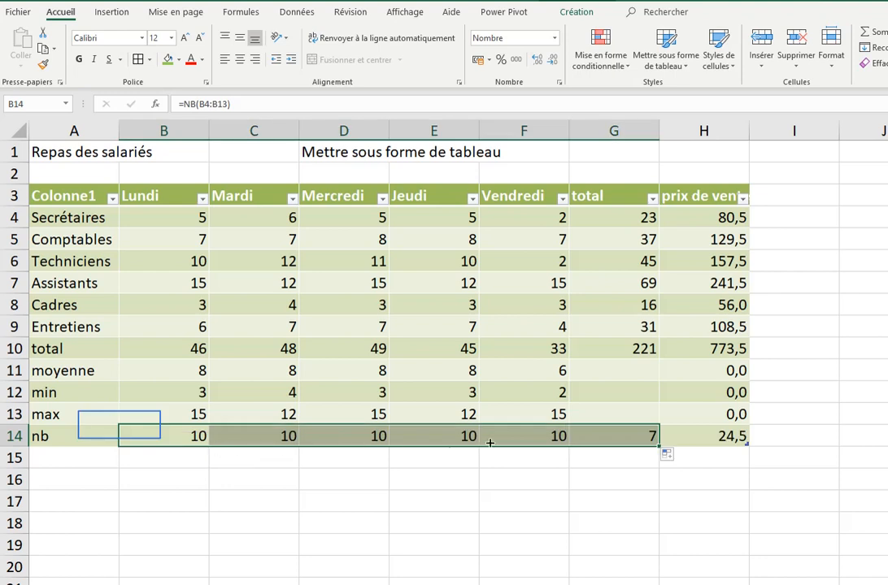